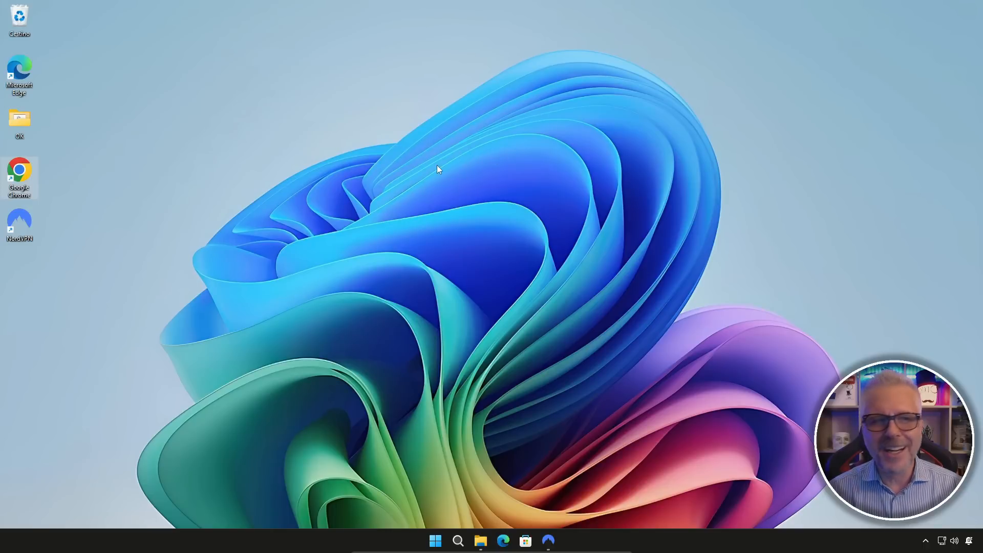
# Step: Open Google Chrome and search Google for "gentiluomo digitale"
pyautogui.doubleClick(16, 173)
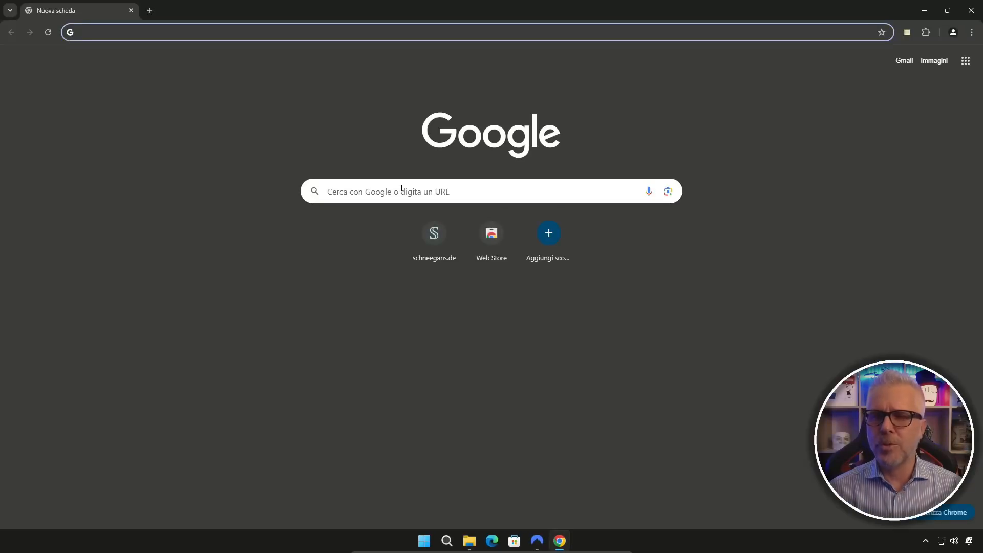
pyautogui.click(401, 189)
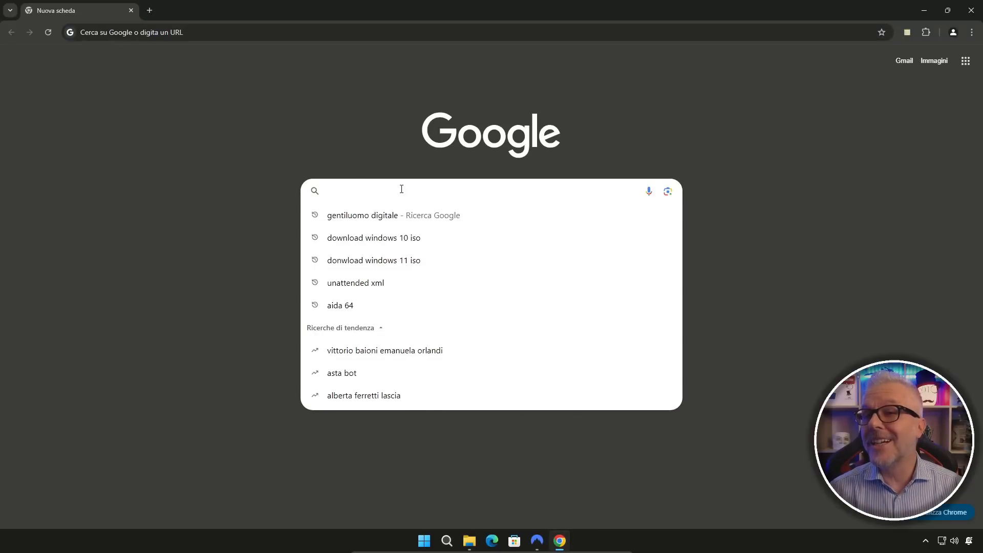
pyautogui.write('gentiluomo digital')
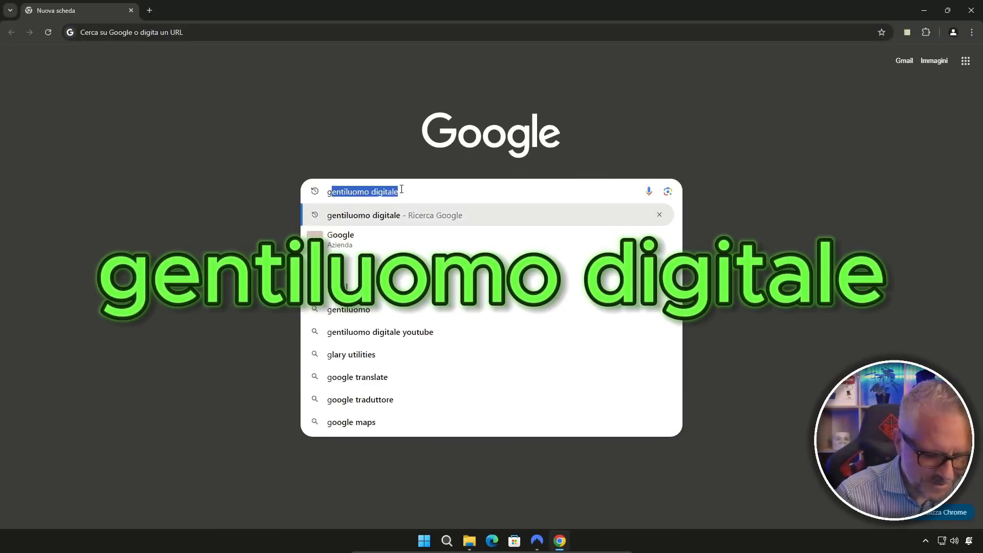
pyautogui.write('e')
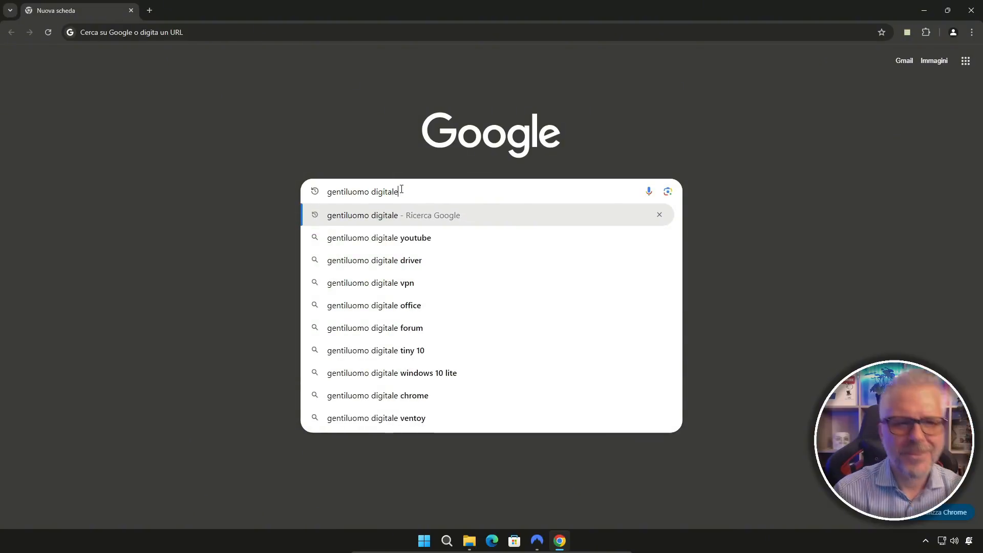
pyautogui.press('Return')
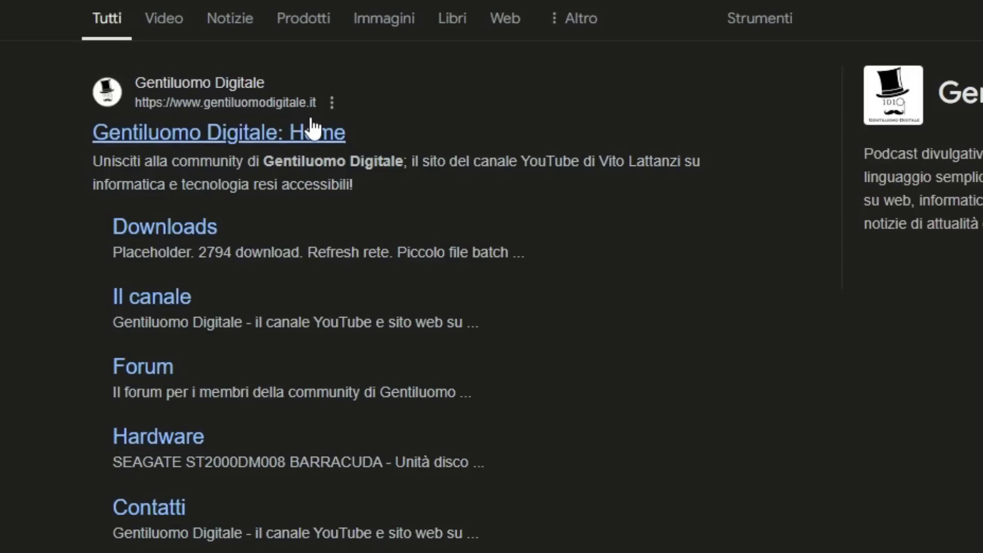
# Step: Open the Downloads page of the Gentiluomo Digitale website and find the Unattended XML file generator section
pyautogui.click(260, 143)
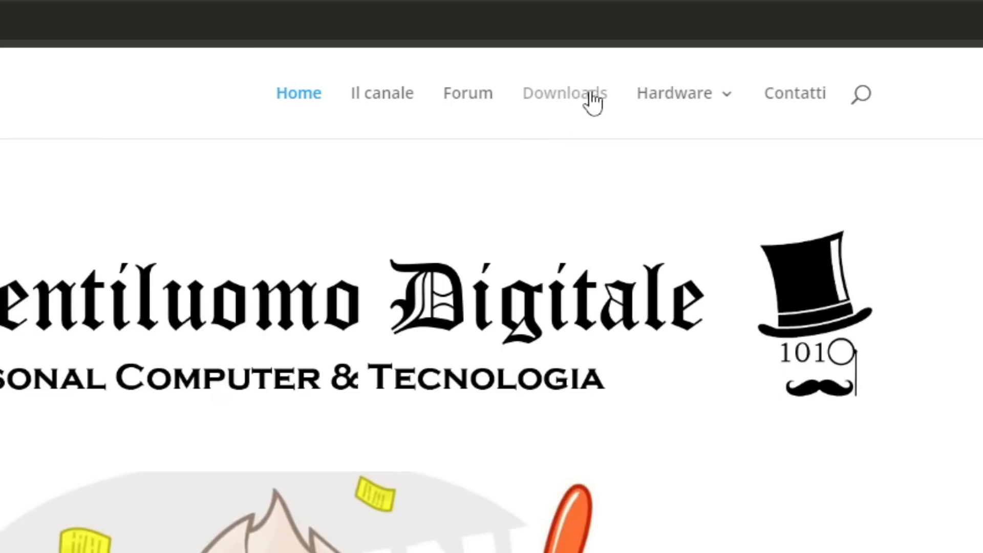
pyautogui.click(568, 98)
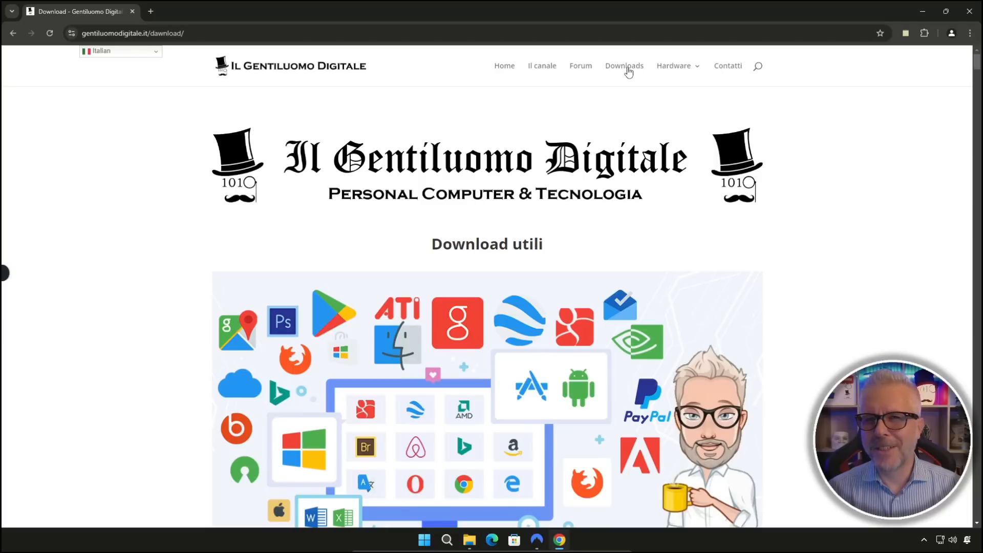
pyautogui.scroll(-10, 514, 148)
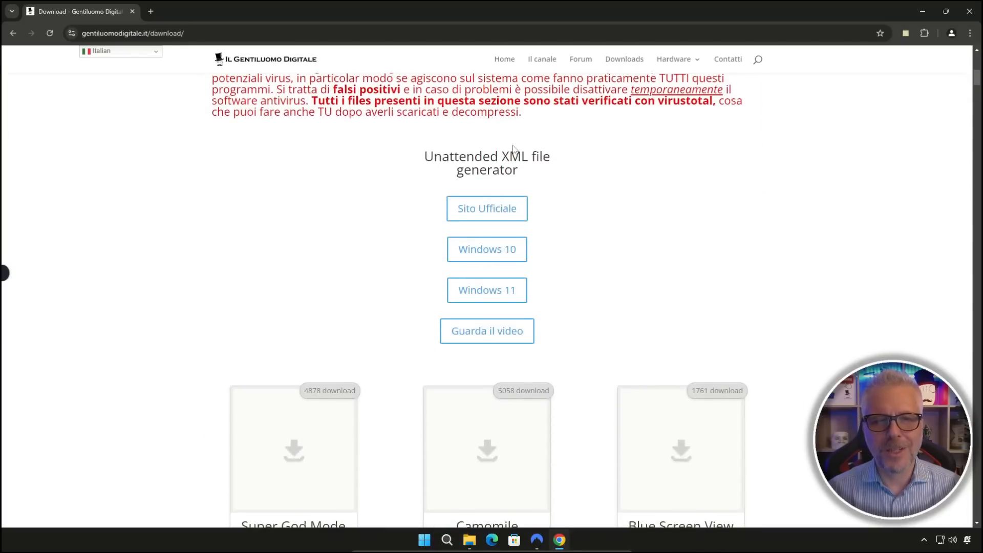
pyautogui.tripleClick(447, 155)
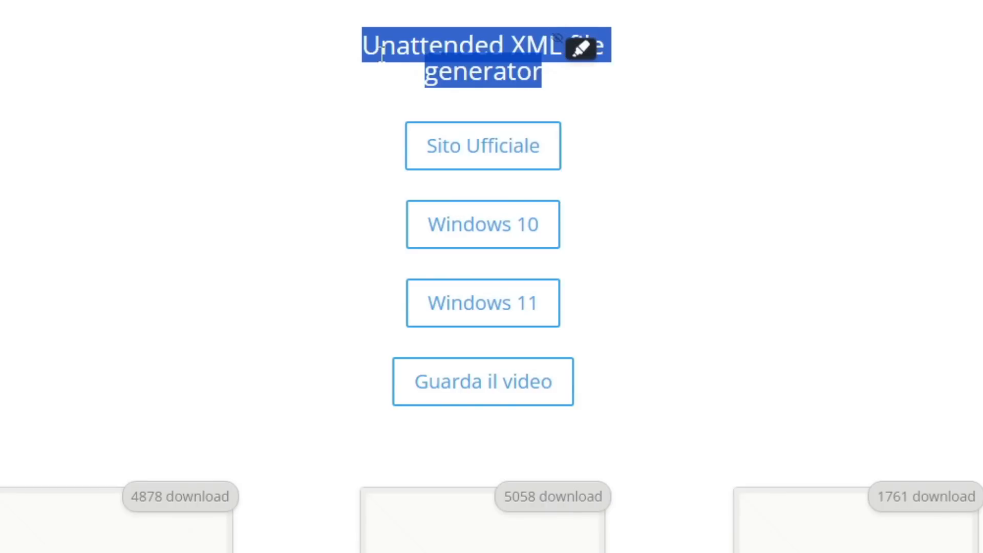
pyautogui.click(746, 91)
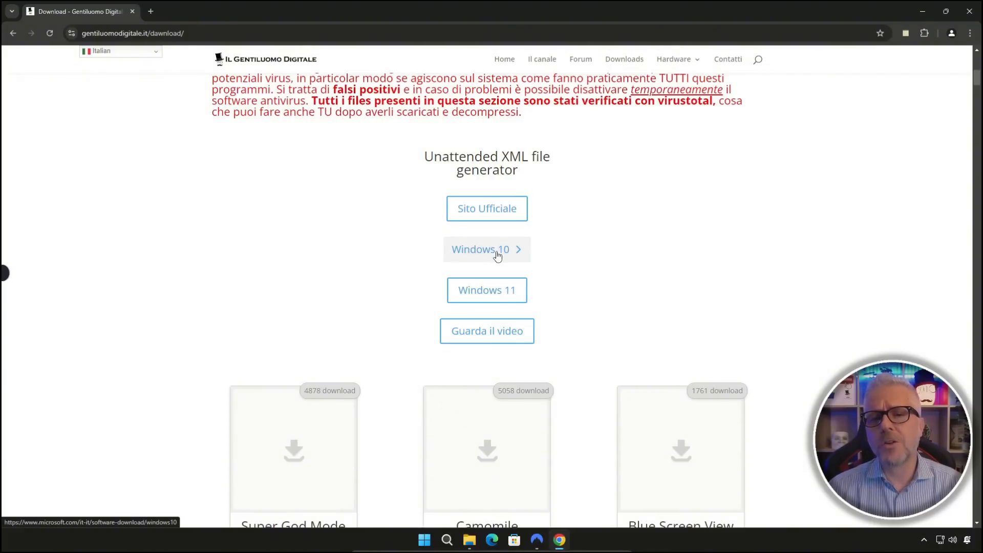
# Step: Open Microsoft's Windows 11 download page from that section and download the tool for creating Windows 11 installation media
pyautogui.click(498, 293)
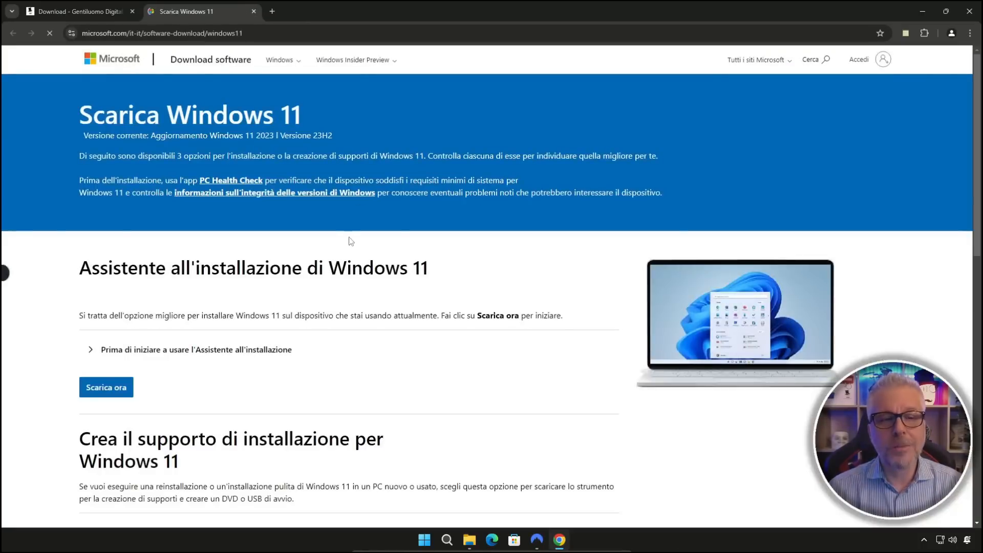
pyautogui.scroll(-5, 365, 249)
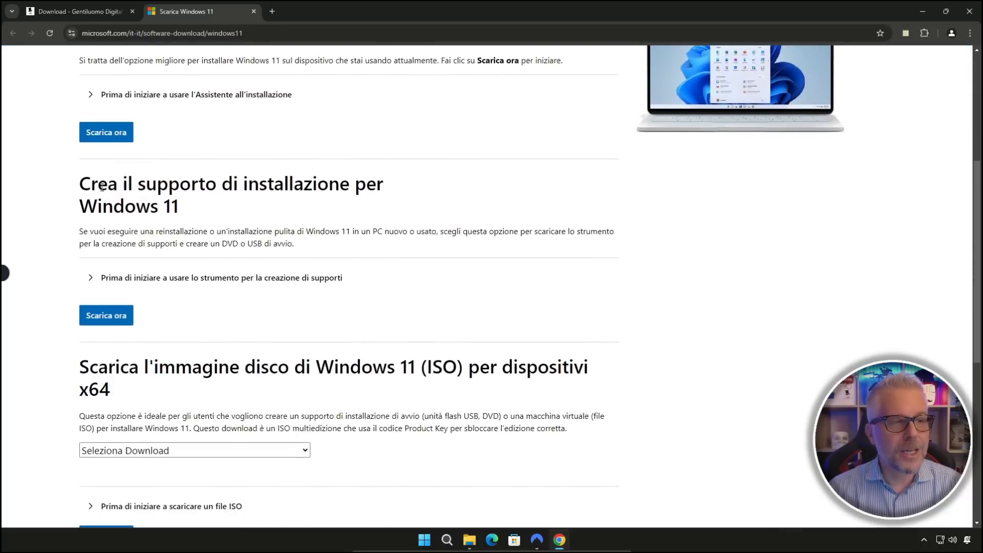
pyautogui.moveTo(82, 188); pyautogui.dragTo(191, 217)
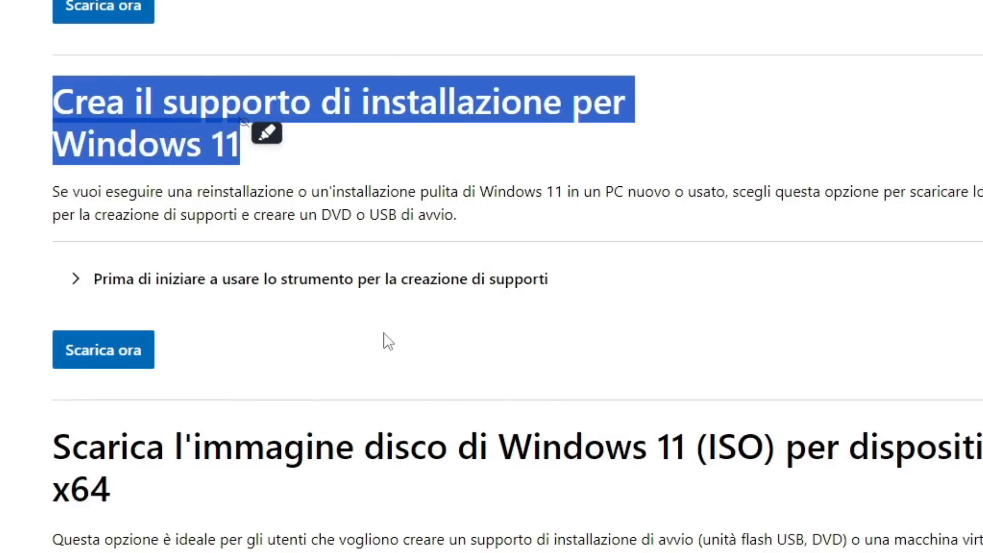
pyautogui.click(350, 338)
pyautogui.click(146, 353)
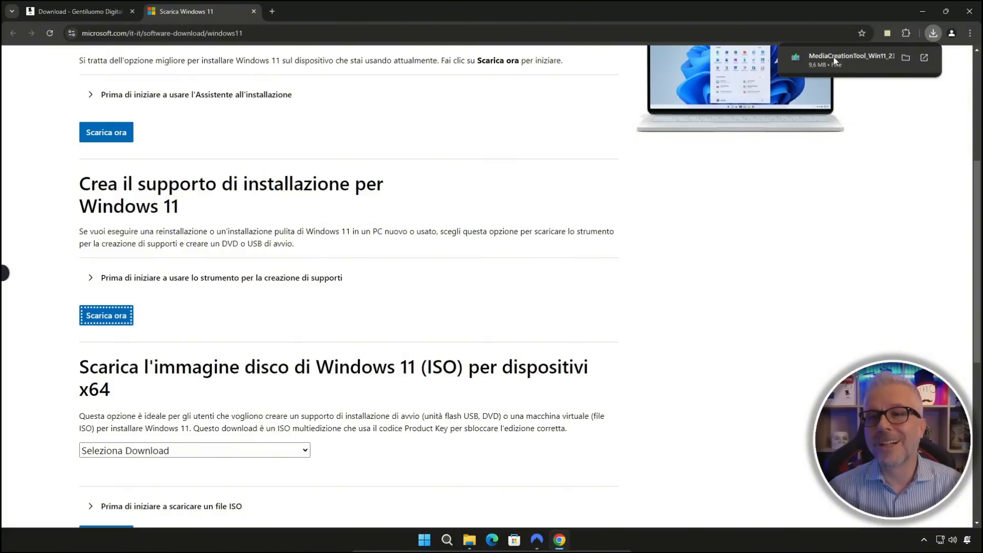
# Step: Launch the downloaded Media Creation Tool, allow it to make changes to the device, and accept the licence terms
pyautogui.click(834, 57)
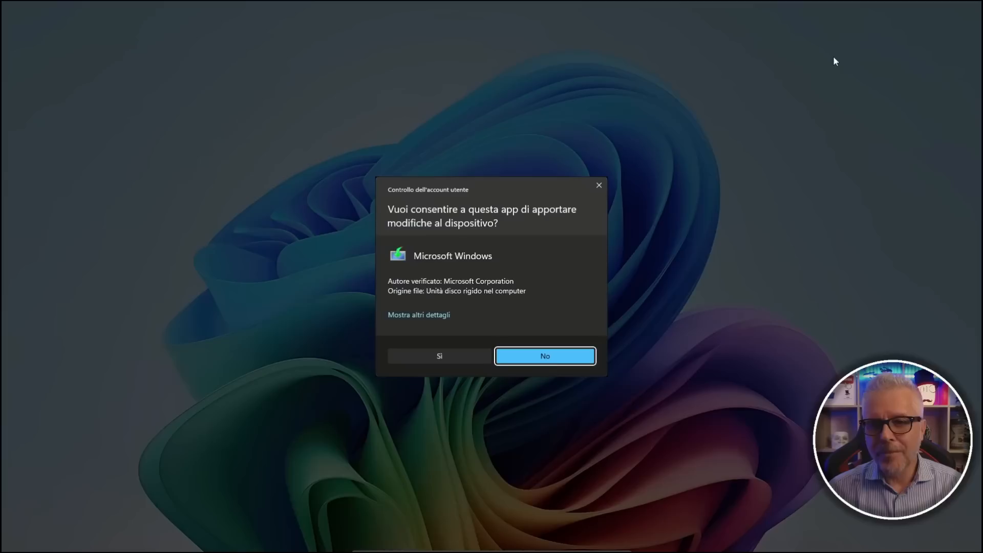
pyautogui.click(453, 354)
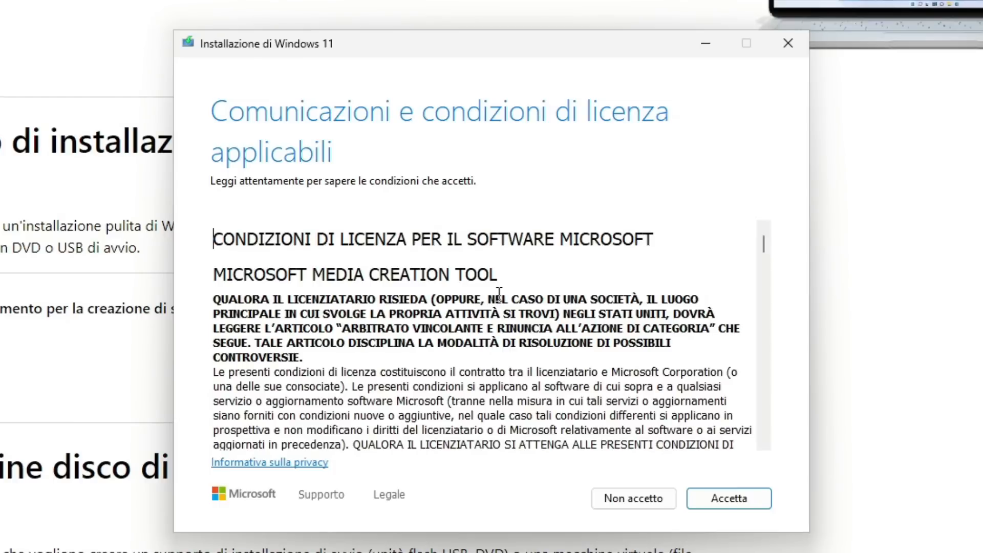
pyautogui.click(730, 502)
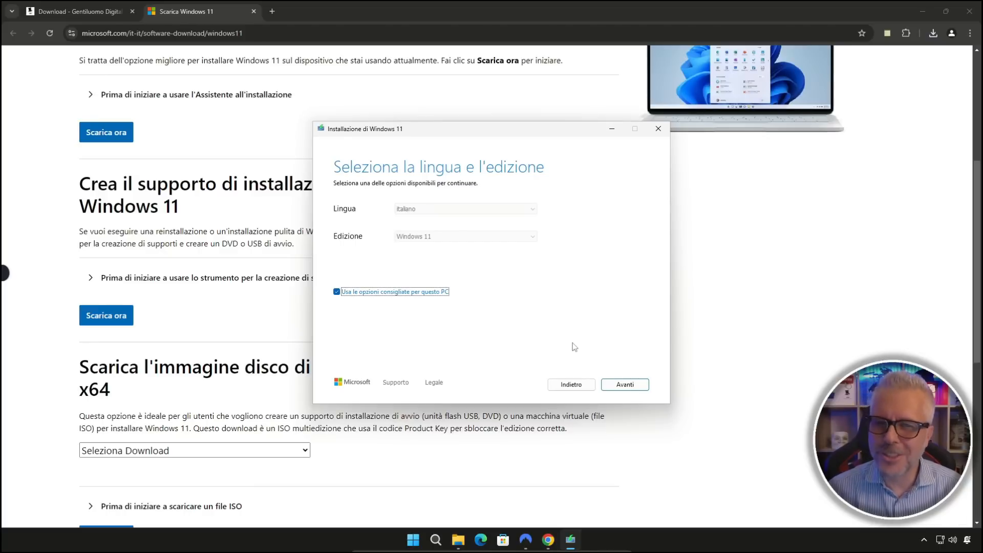
# Step: Create Windows 11 media with the recommended Italian language and edition options on the USB flash drive E: (PENDRIVE)
pyautogui.click(634, 387)
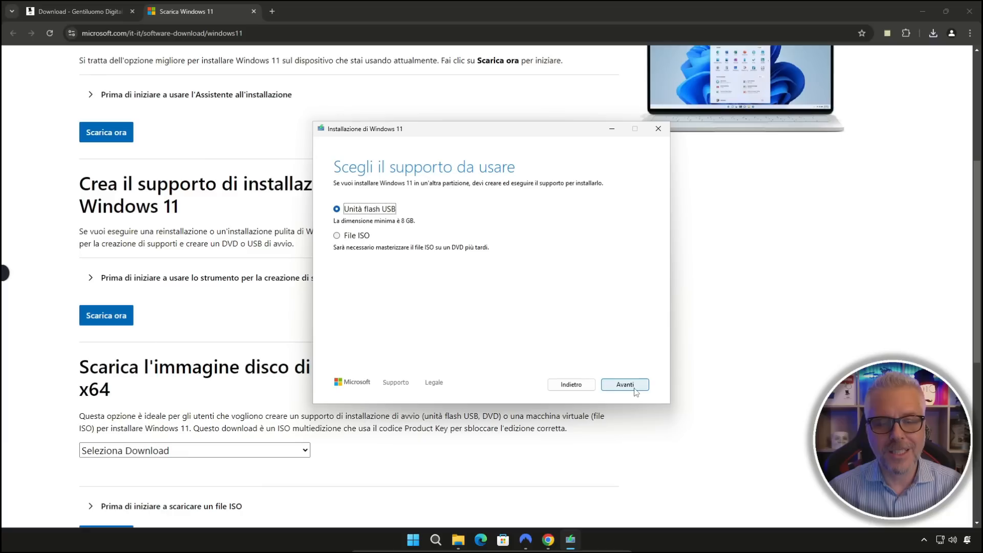
pyautogui.click(745, 473)
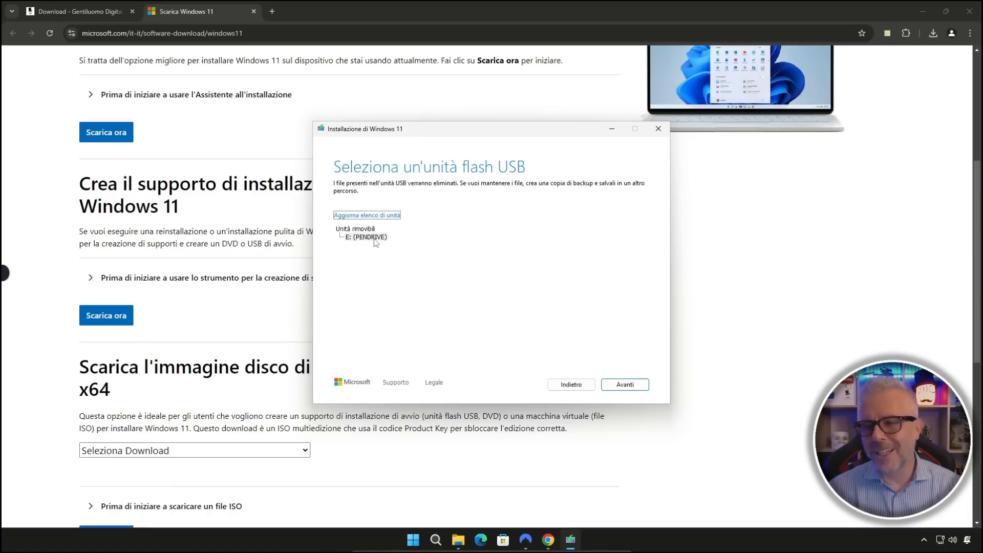
pyautogui.click(635, 387)
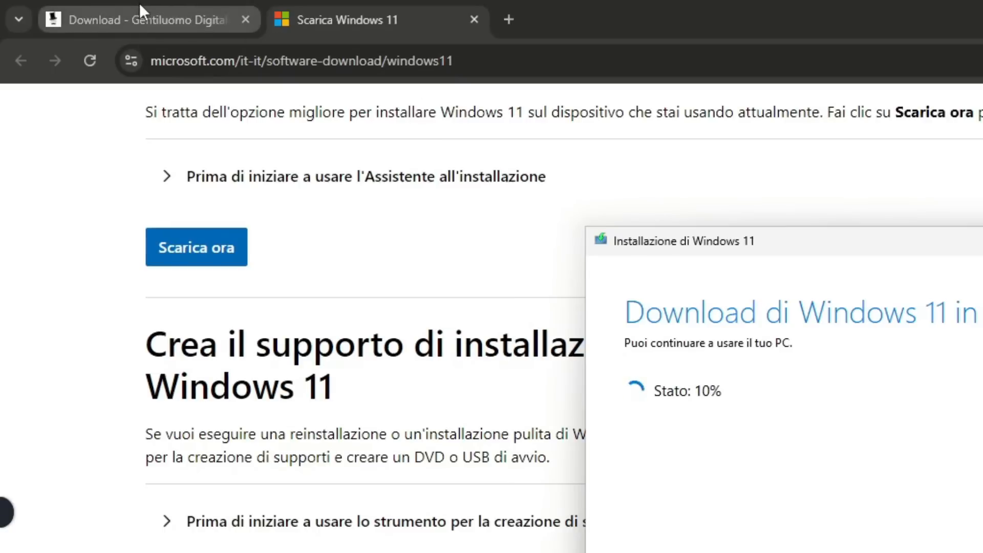
# Step: Return to the Gentiluomo Digitale download page and bring up the official autounattend.xml generator for Windows 10/11
pyautogui.click(161, 22)
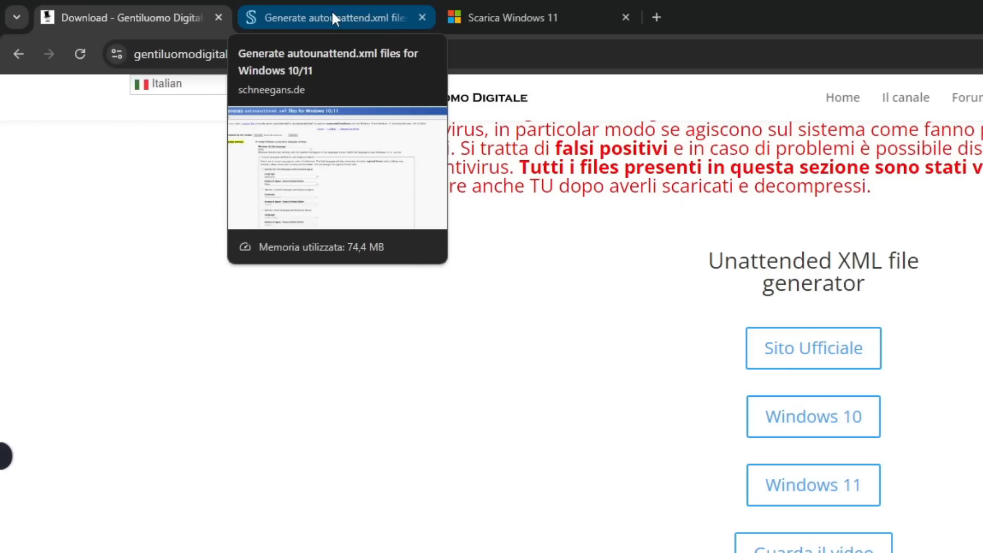
pyautogui.click(333, 18)
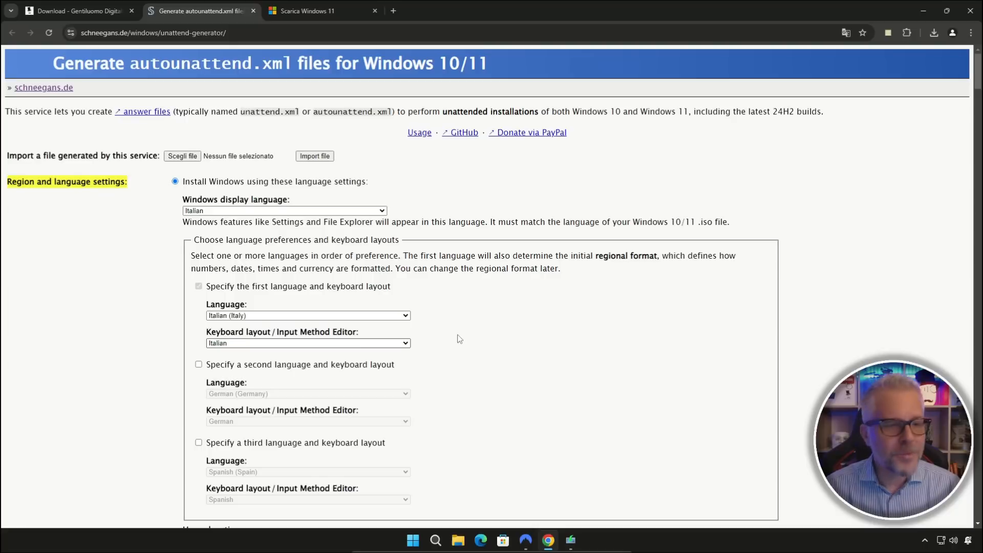
# Step: Examine the generator's language, processor, setup, partitioning and Windows edition settings, including the list of available editions
pyautogui.scroll(-3, 749, 308)
pyautogui.scroll(-5, 473, 332)
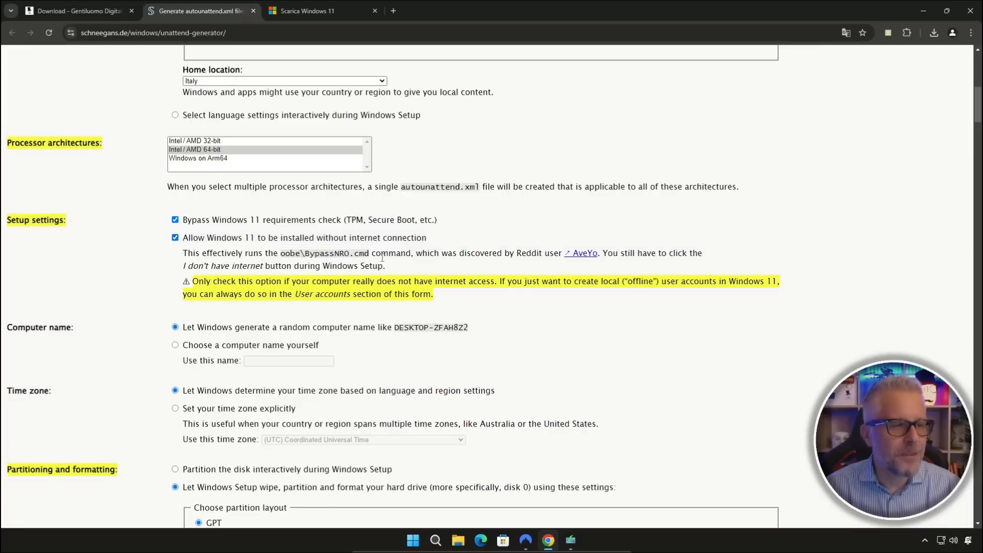
pyautogui.scroll(-3, 382, 258)
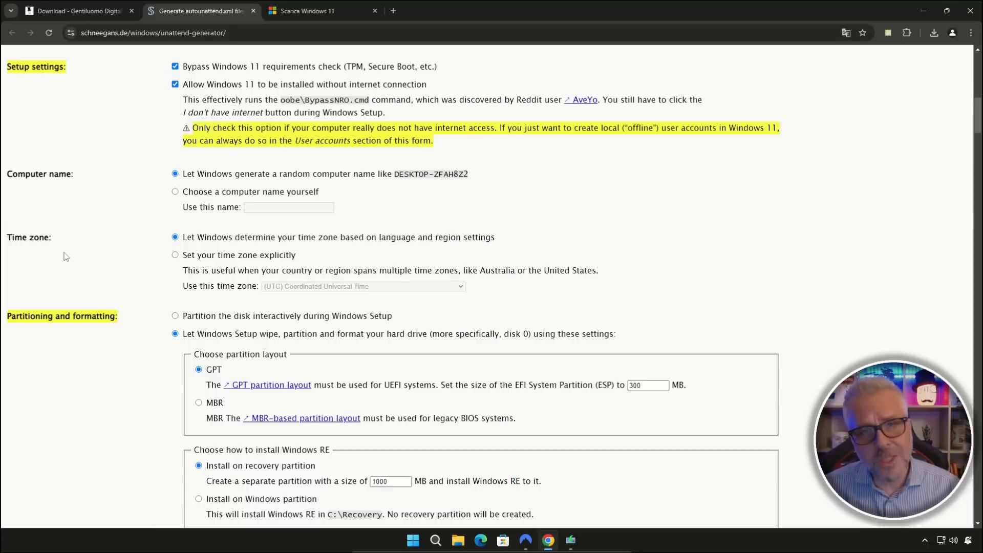
pyautogui.scroll(-3, 66, 256)
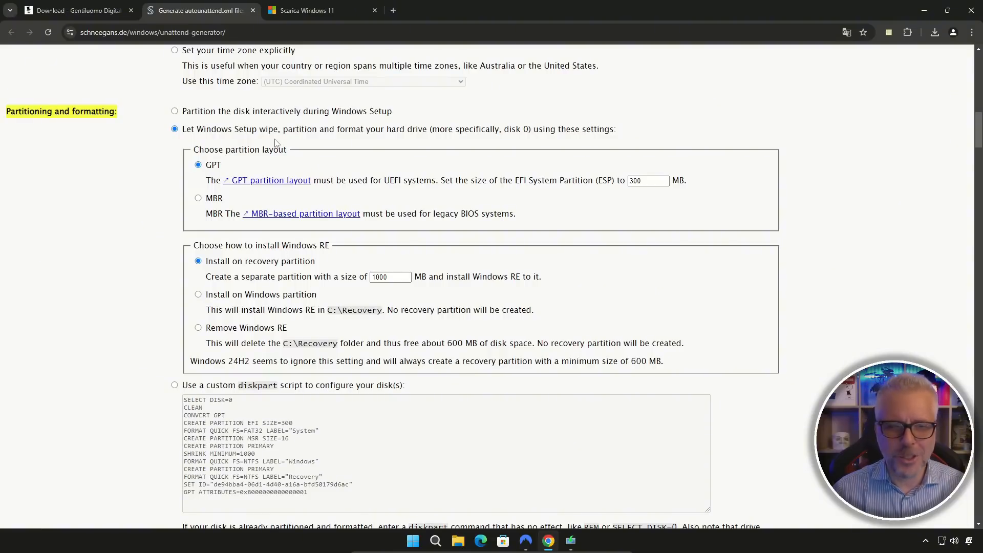
pyautogui.scroll(-8, 302, 193)
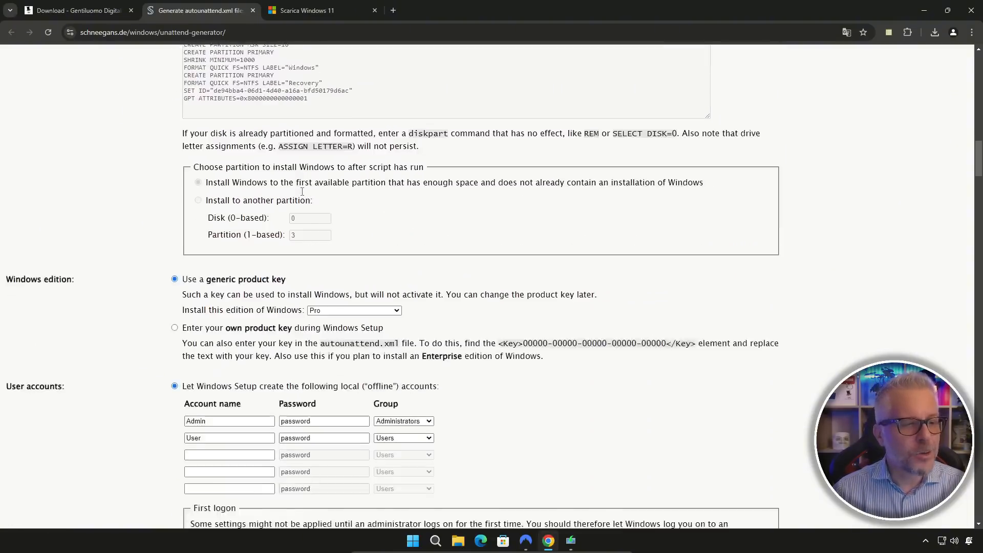
pyautogui.scroll(-2, 302, 193)
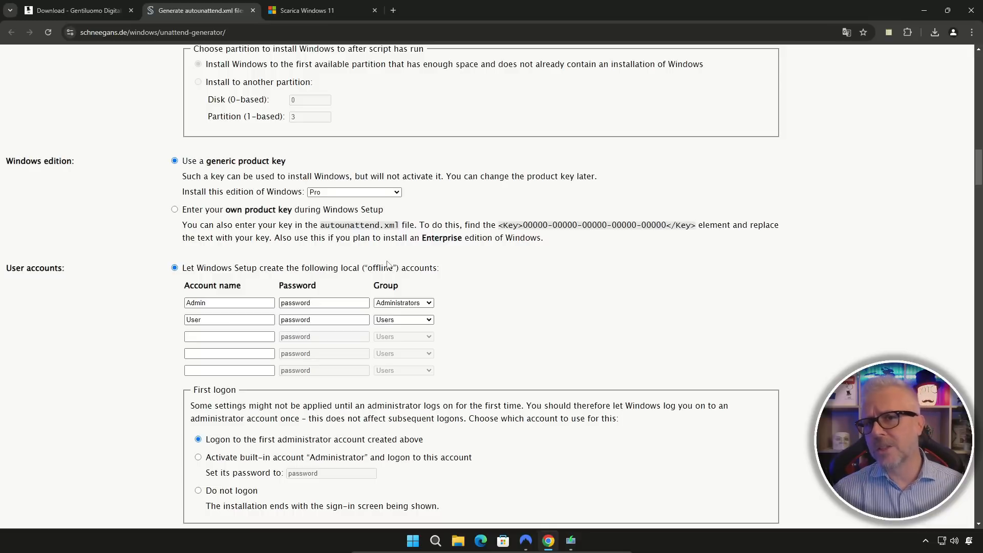
pyautogui.click(395, 192)
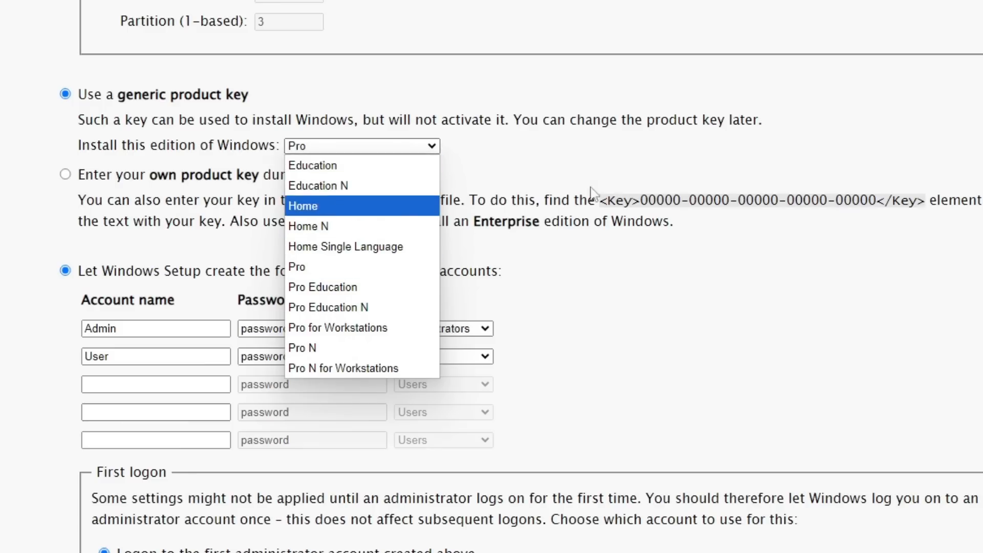
pyautogui.click(699, 165)
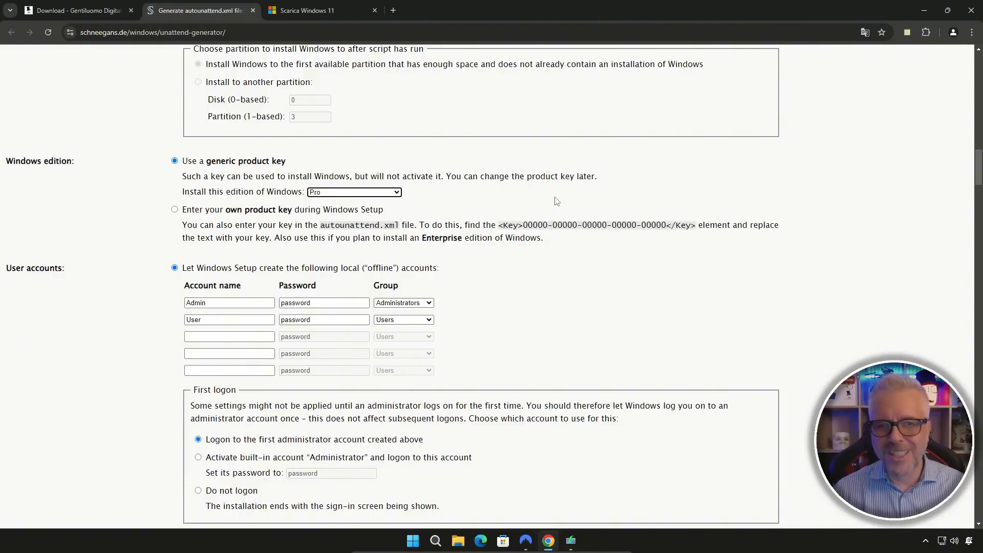
# Step: Examine the user account, password expiration, lockout policy, Windows Explorer tweaks, system tweaks, virtual machine and Wi-Fi settings
pyautogui.scroll(-2, 557, 200)
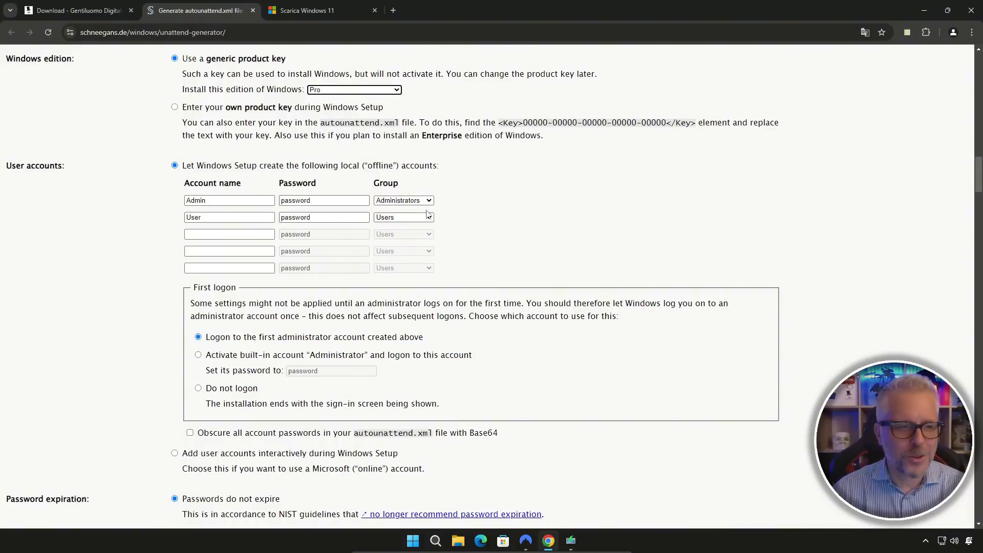
pyautogui.scroll(-3, 430, 217)
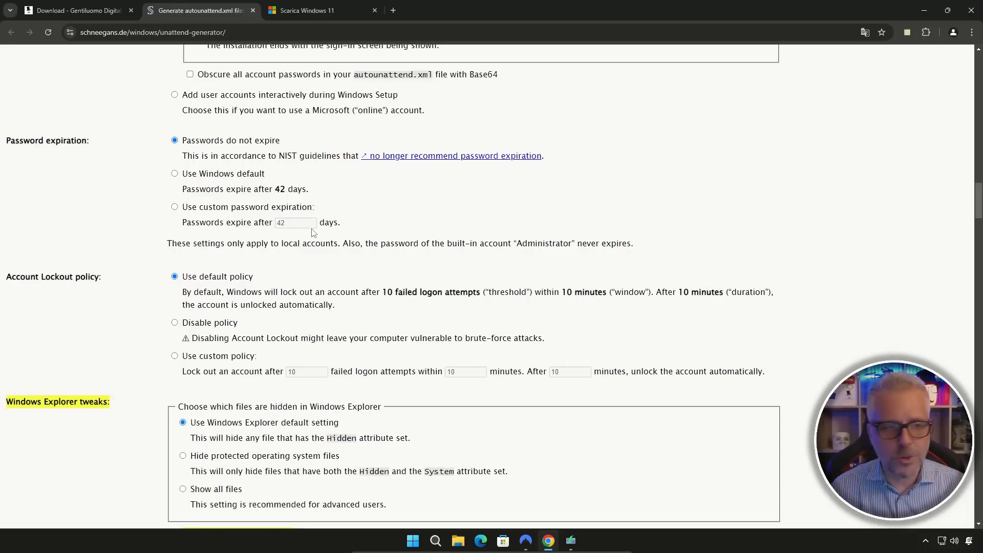
pyautogui.scroll(-2, 116, 210)
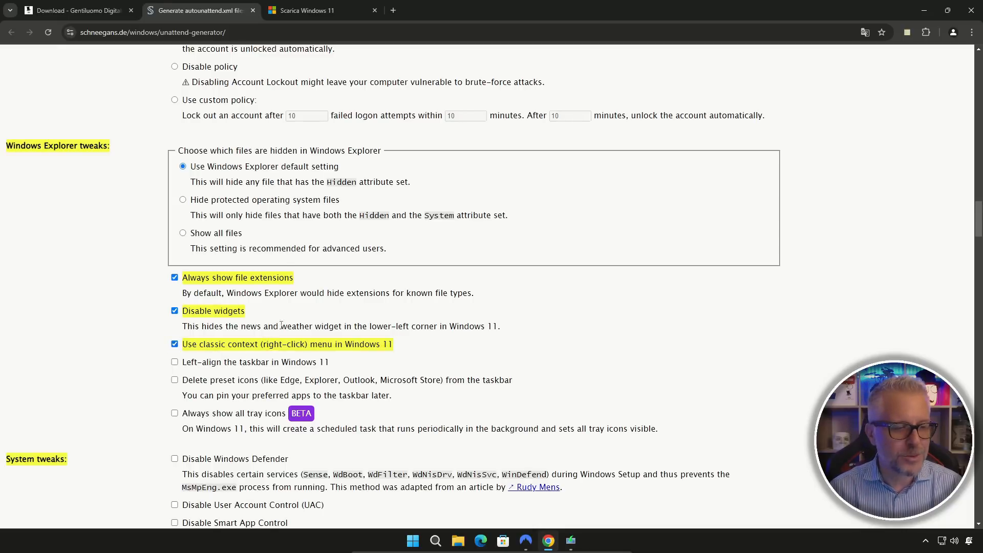
pyautogui.scroll(-7, 314, 318)
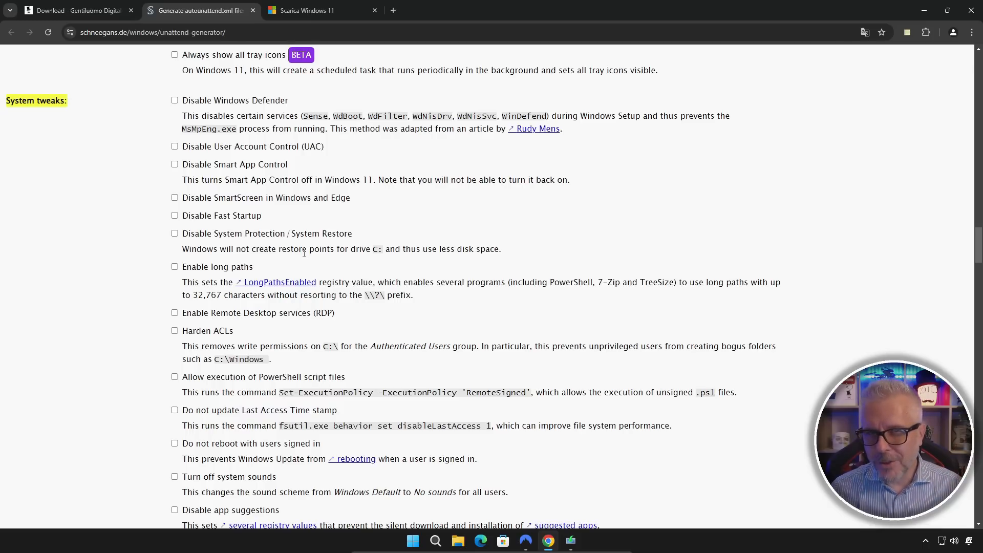
pyautogui.scroll(-7, 304, 252)
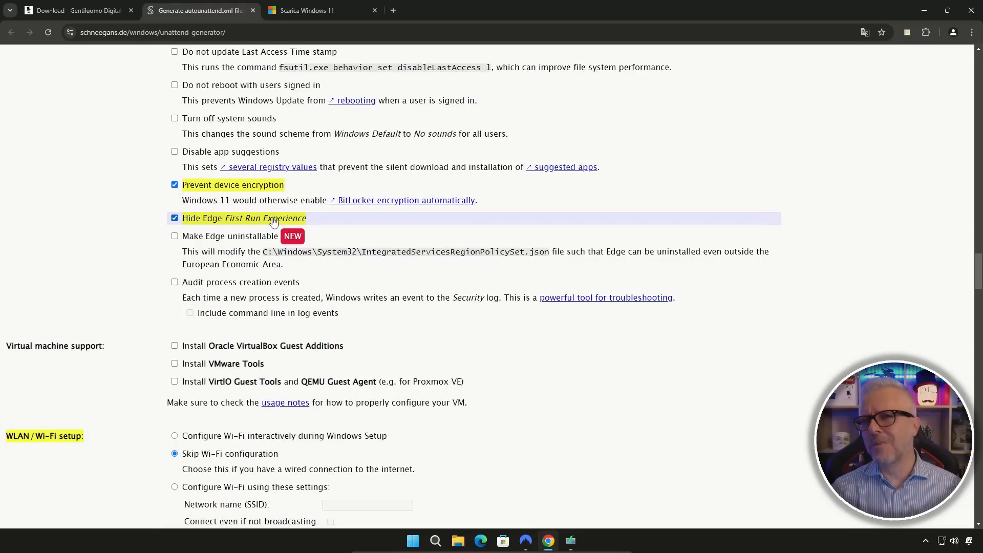
pyautogui.scroll(-5, 273, 221)
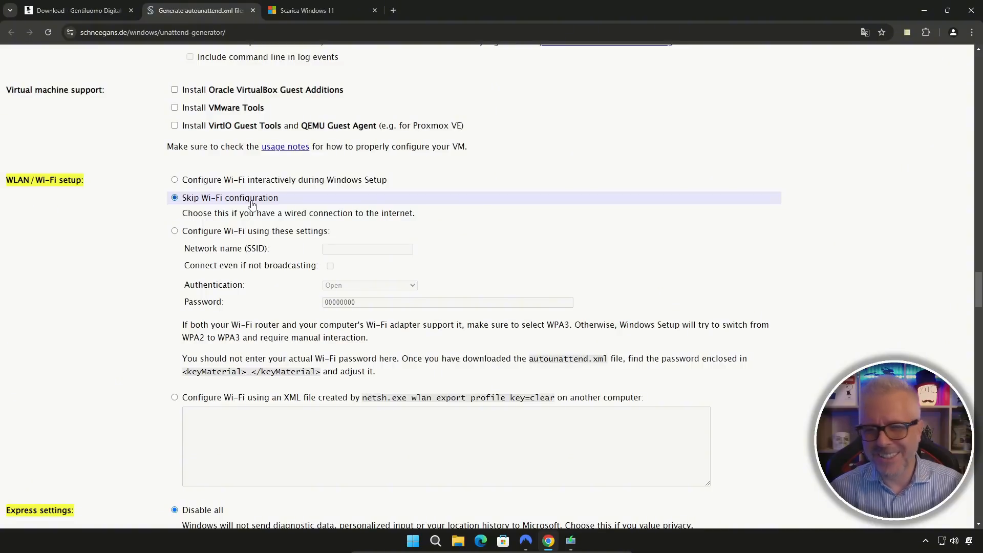
# Step: Examine the generator's Express settings, lock key settings, wallpaper settings and the list of removable bloatware apps
pyautogui.scroll(-6, 261, 250)
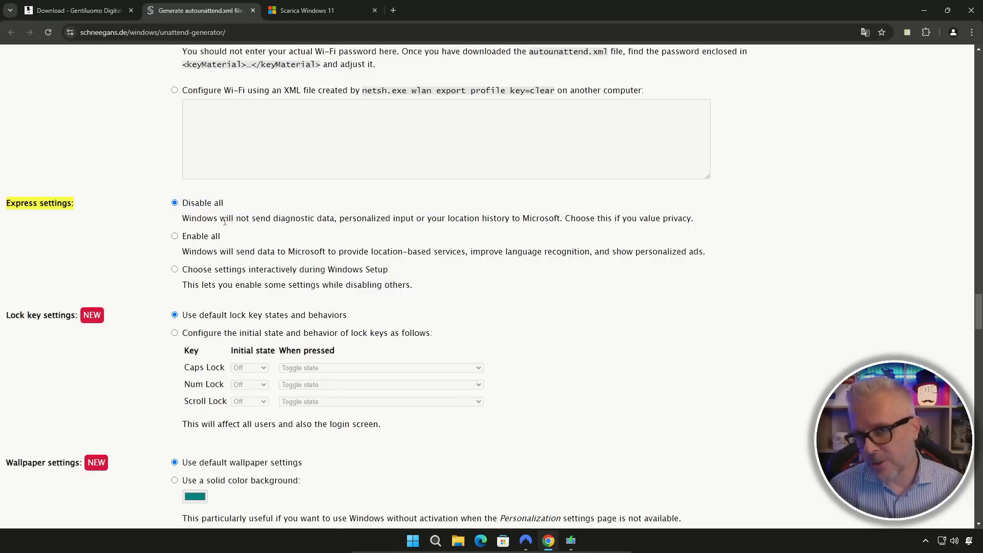
pyautogui.scroll(-1, 138, 302)
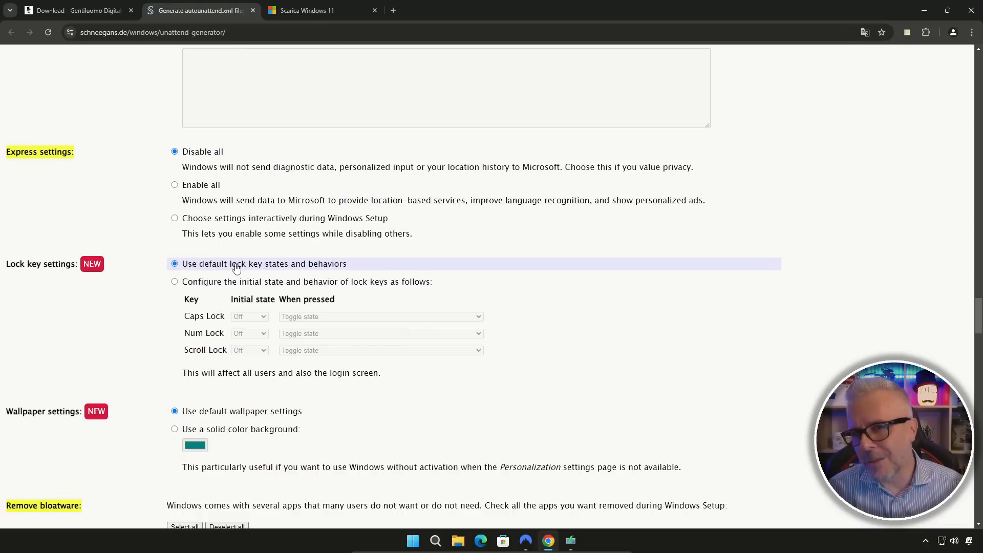
pyautogui.scroll(-3, 231, 272)
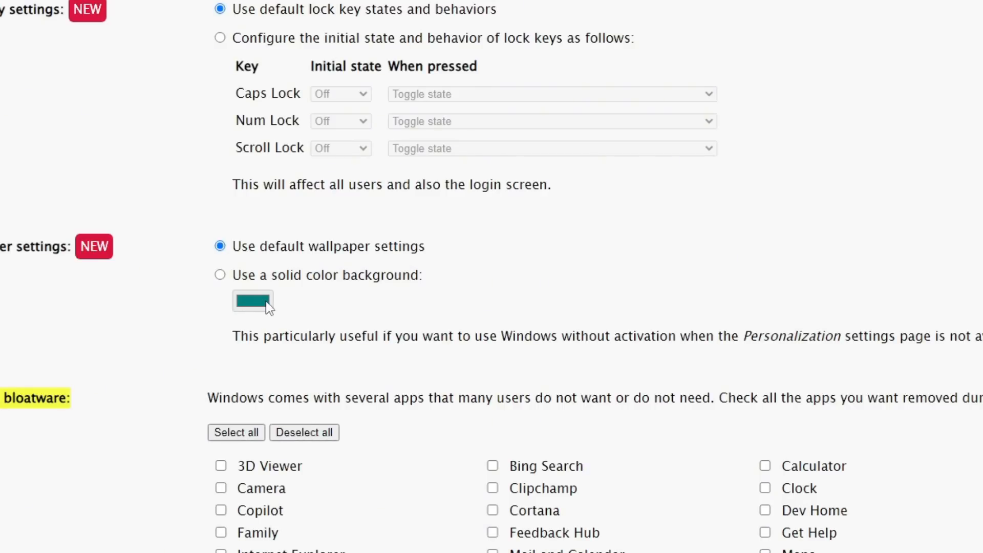
pyautogui.scroll(-4, 269, 308)
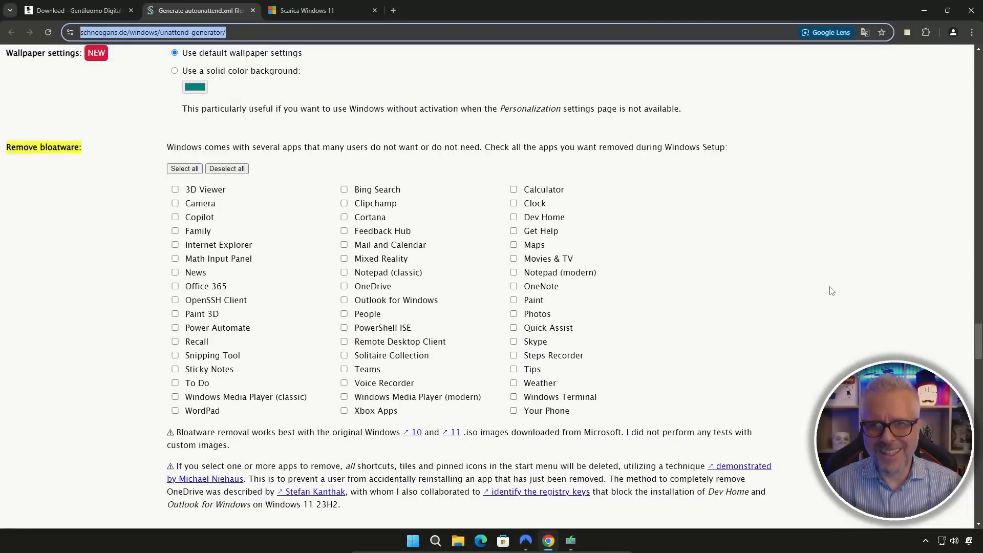
# Step: Download the generated answer file as autounattend.xml from the end of the generator form
pyautogui.moveTo(979, 336); pyautogui.dragTo(962, 519)
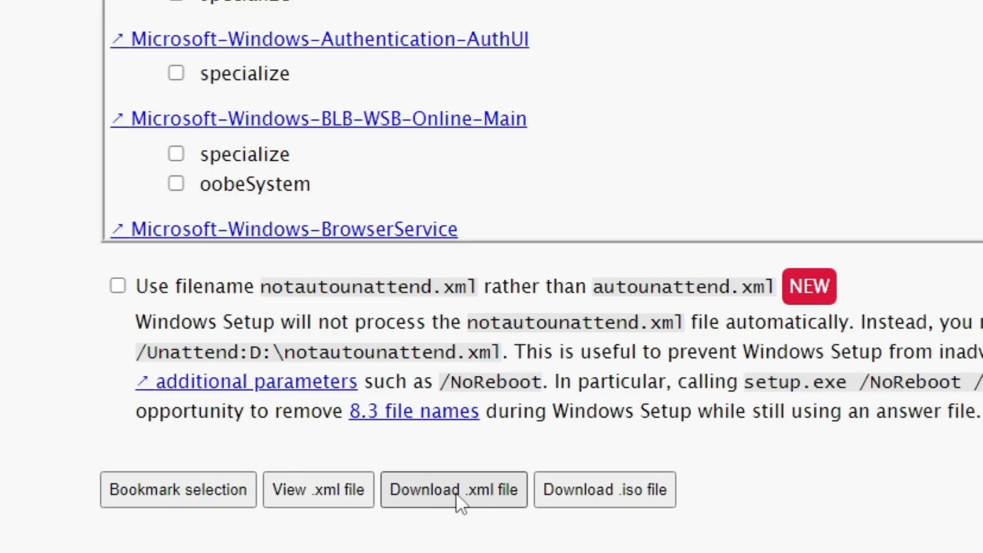
pyautogui.click(456, 492)
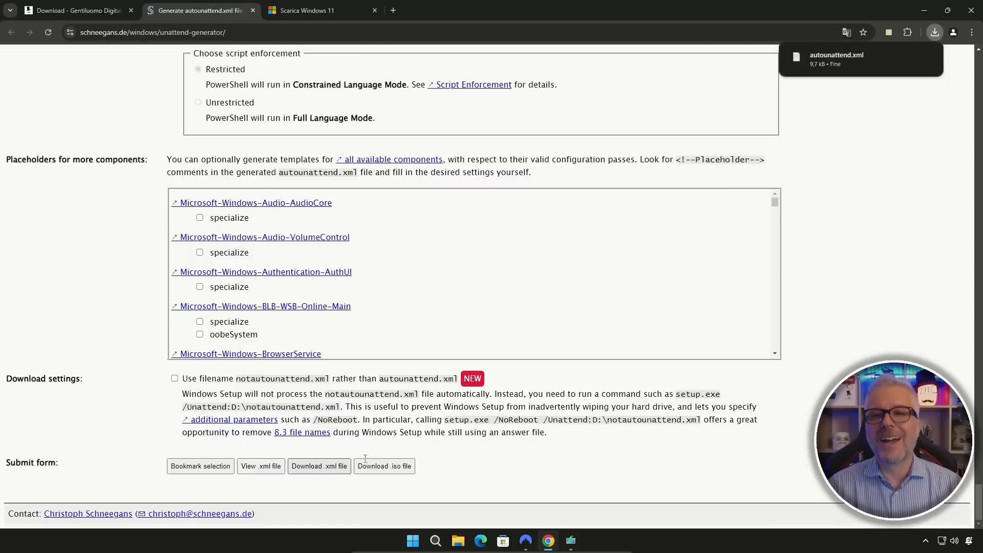
pyautogui.moveTo(825, 75)
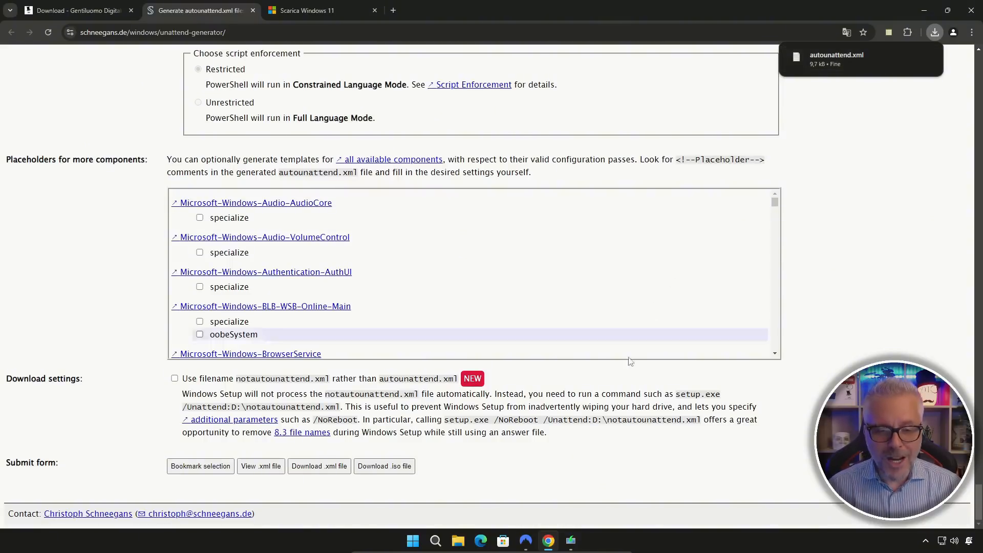
# Step: Switch to the Windows 11 installation media wizard and finish it so that it cleans up and closes
pyautogui.click(573, 542)
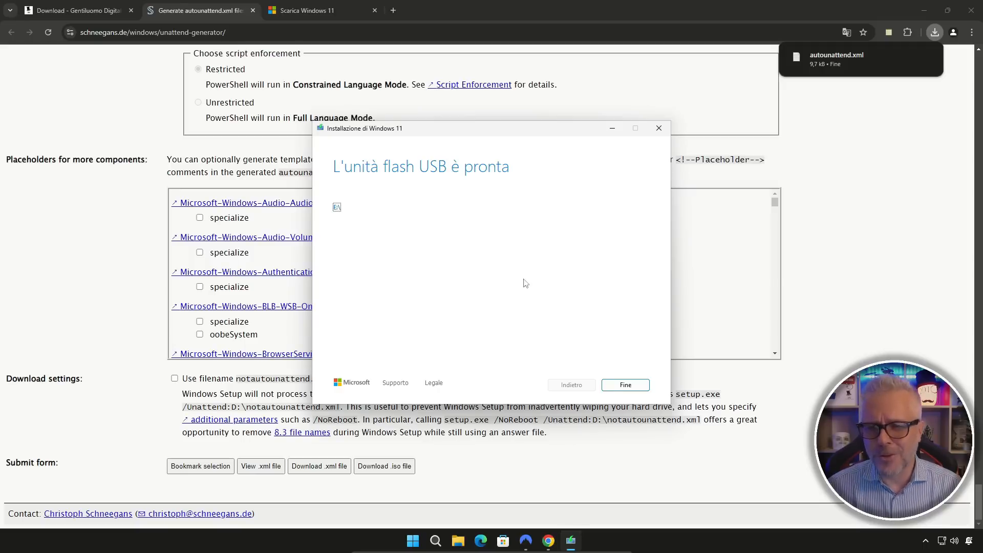
pyautogui.click(630, 389)
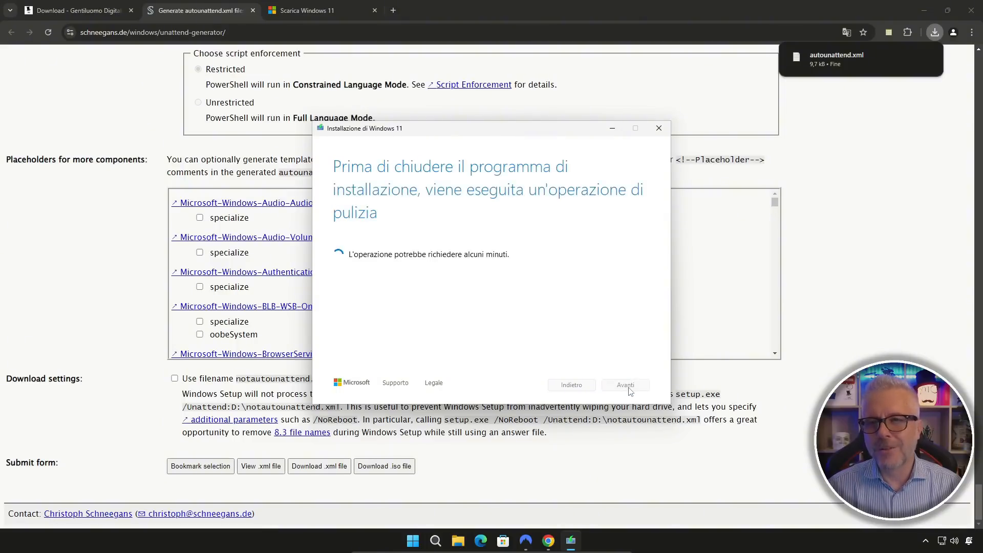
# Step: Copy the autounattend file from the Download folder into the root of the ESD-USB (E:) drive
pyautogui.moveTo(891, 52)
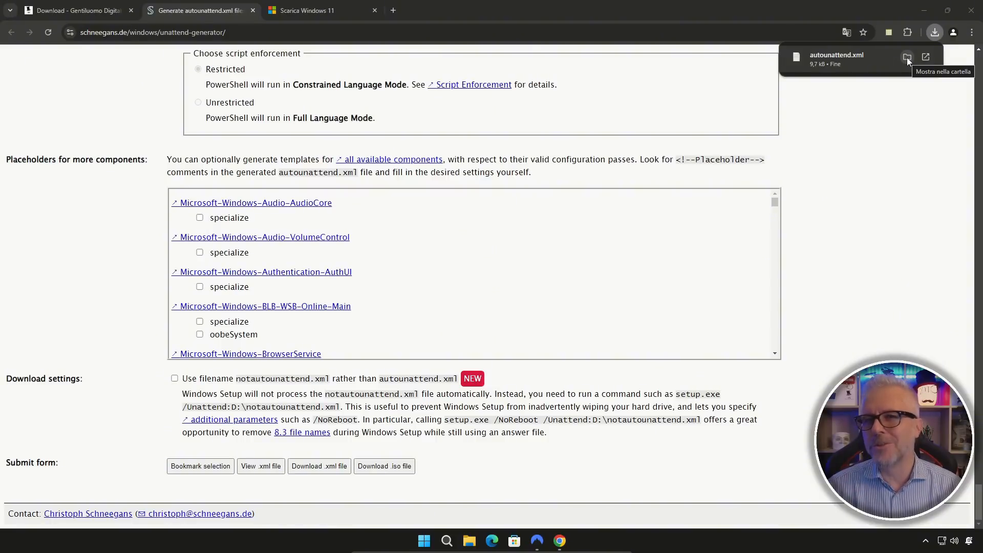
pyautogui.click(908, 58)
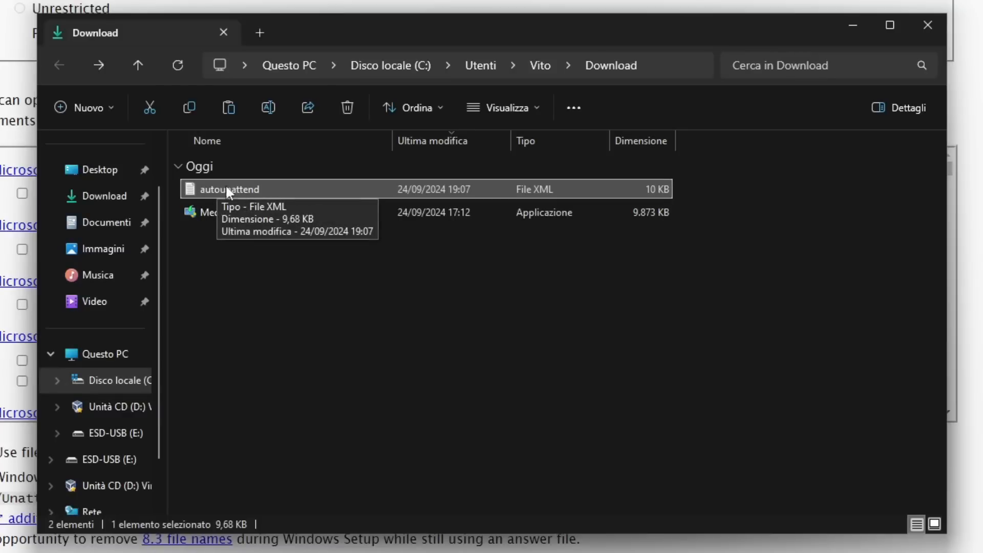
pyautogui.rightClick(211, 183)
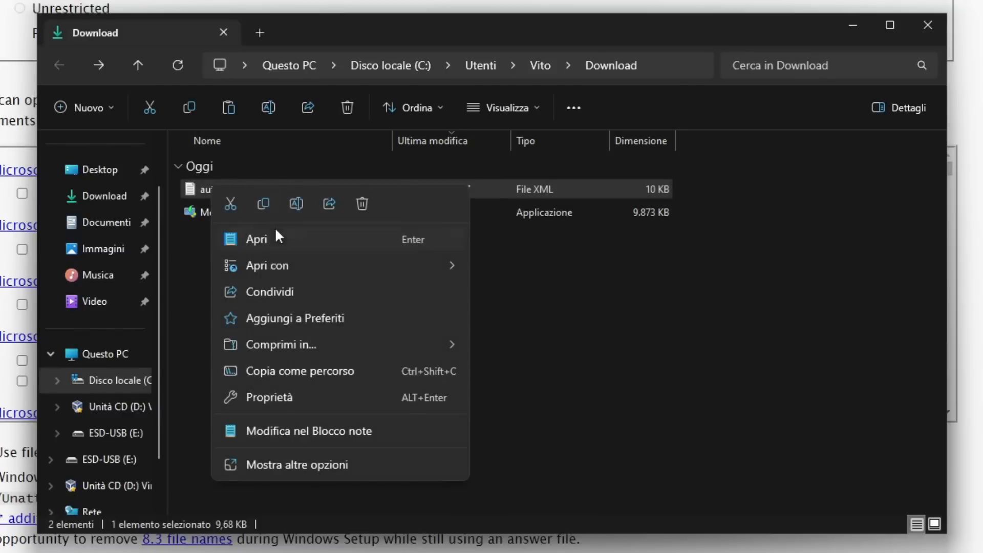
pyautogui.click(266, 201)
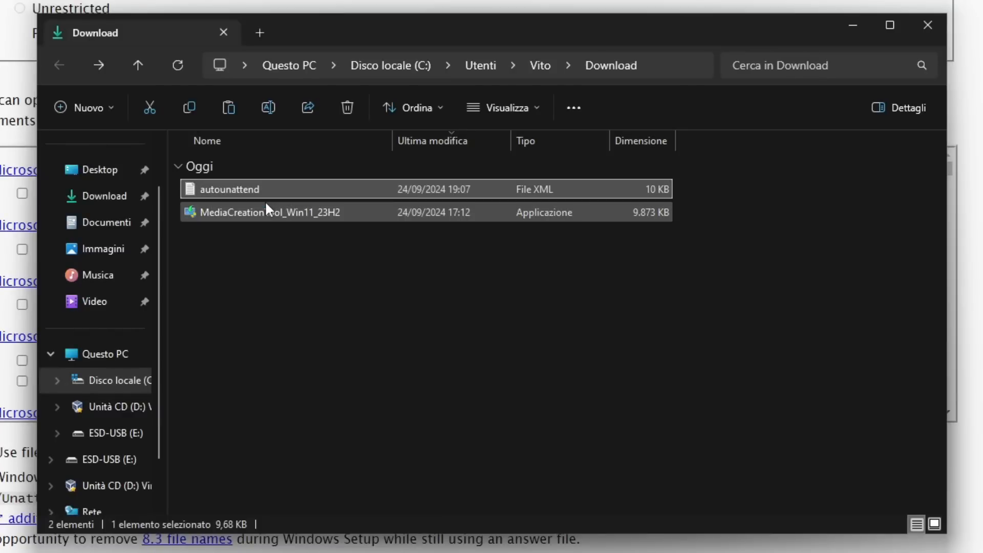
pyautogui.click(115, 437)
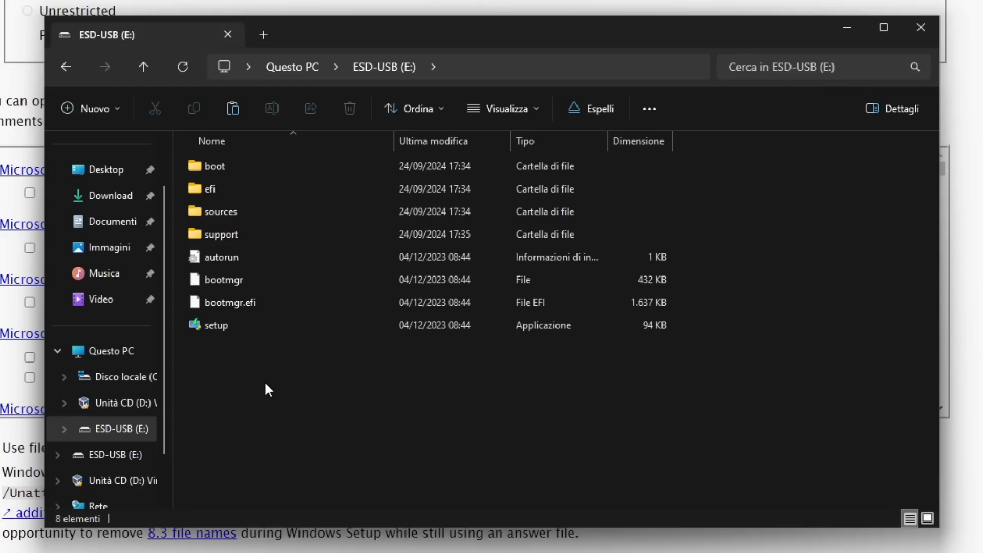
pyautogui.rightClick(349, 340)
pyautogui.click(357, 350)
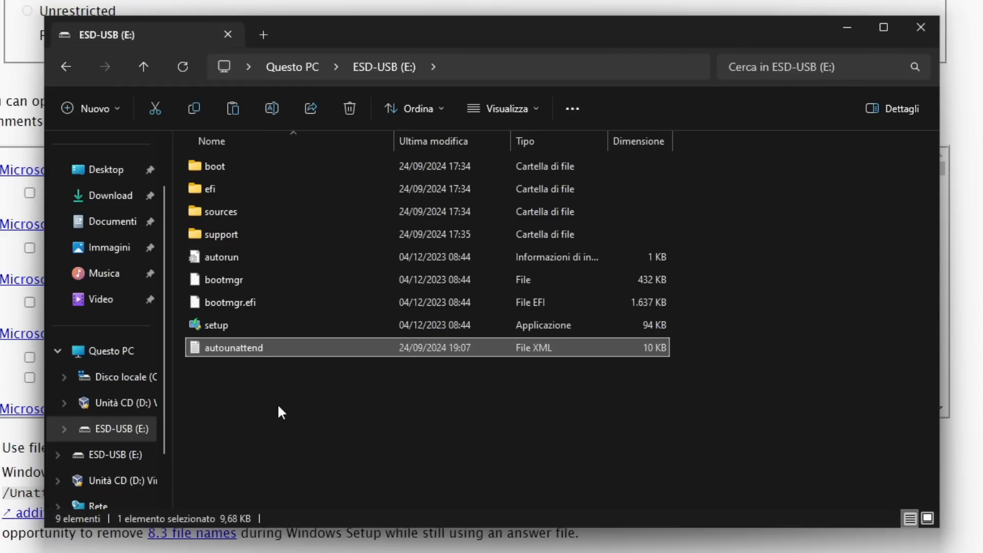